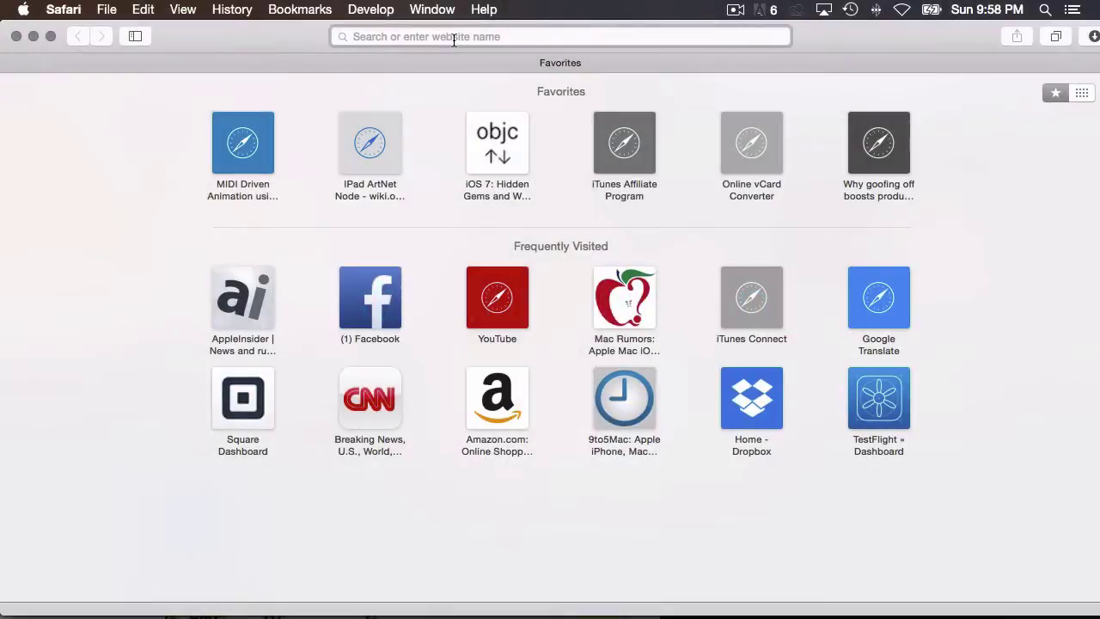
# - Go to imazing.com and open its download page for the Mac installer
pyautogui.click(450, 37)
pyautogui.write('imazing.com')
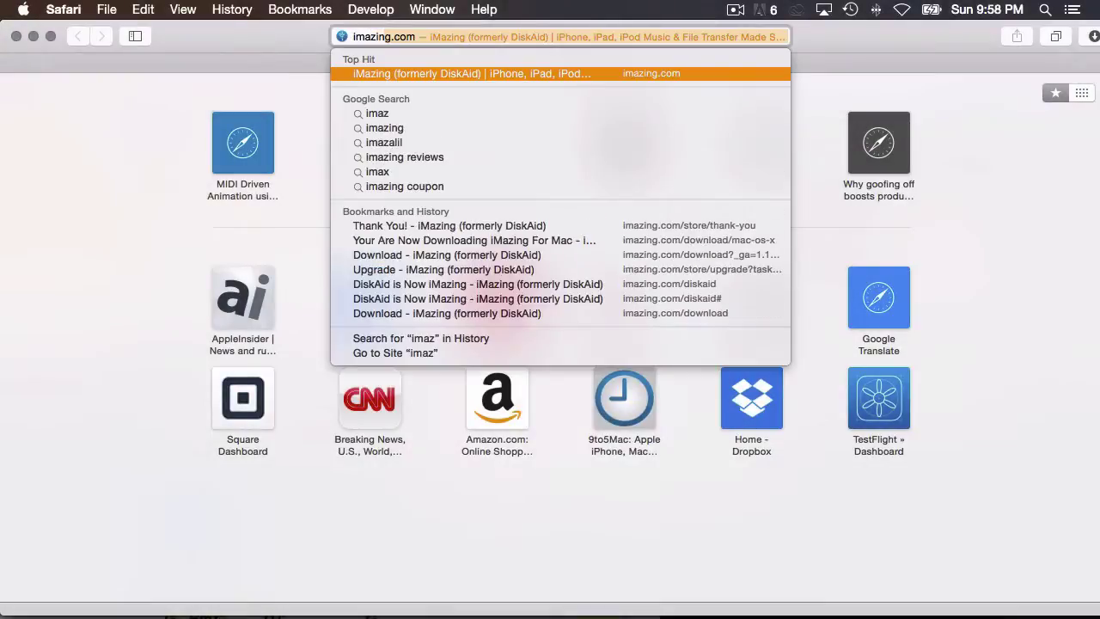
pyautogui.press('Return')
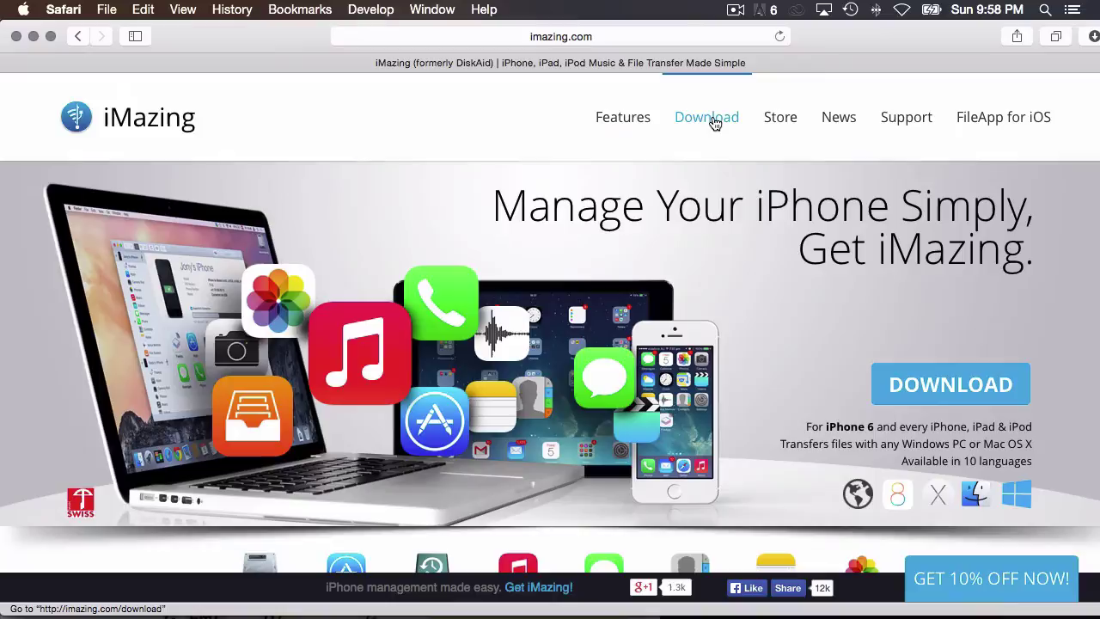
pyautogui.click(713, 121)
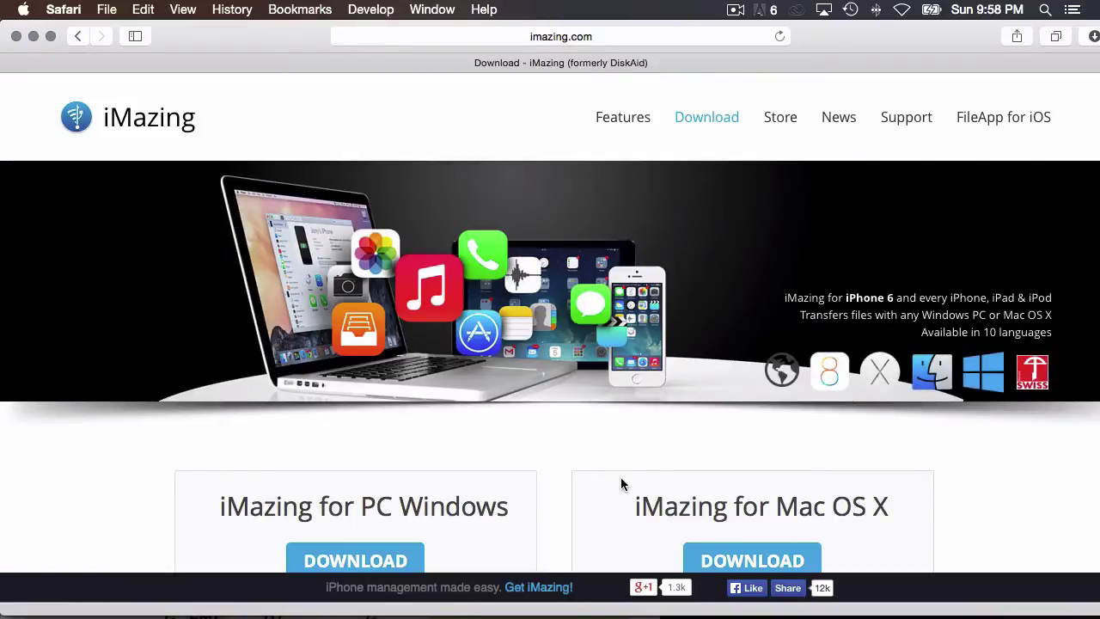
pyautogui.scroll(-5, 620, 477)
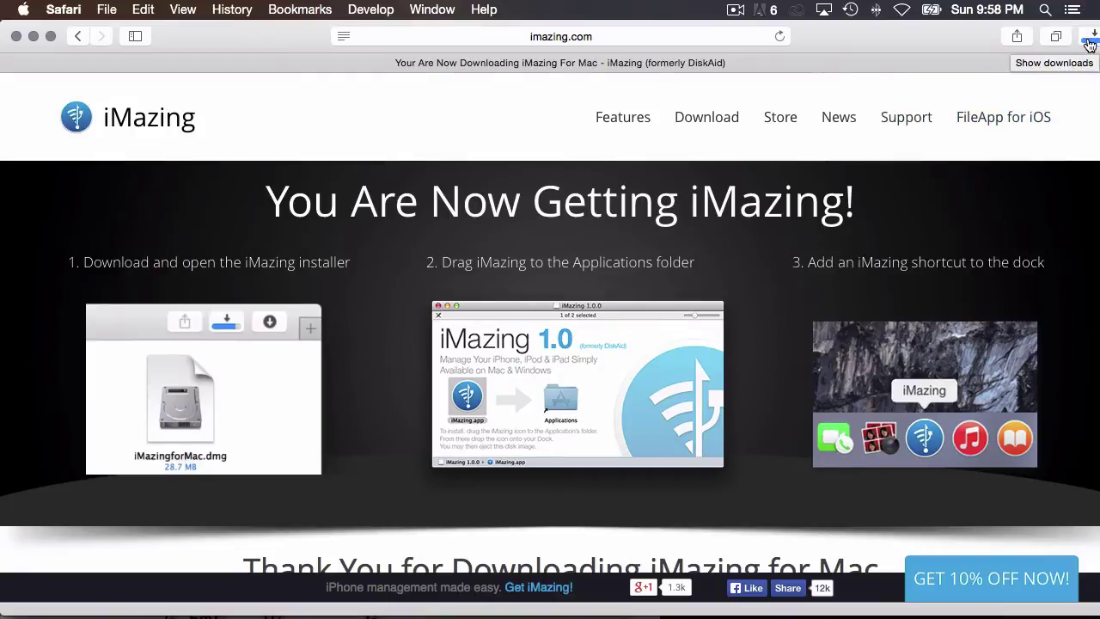
# - Open iMazingforMac-2.dmg, accept the license, and install iMazing into Applications, replacing the existing copy
pyautogui.click(1089, 39)
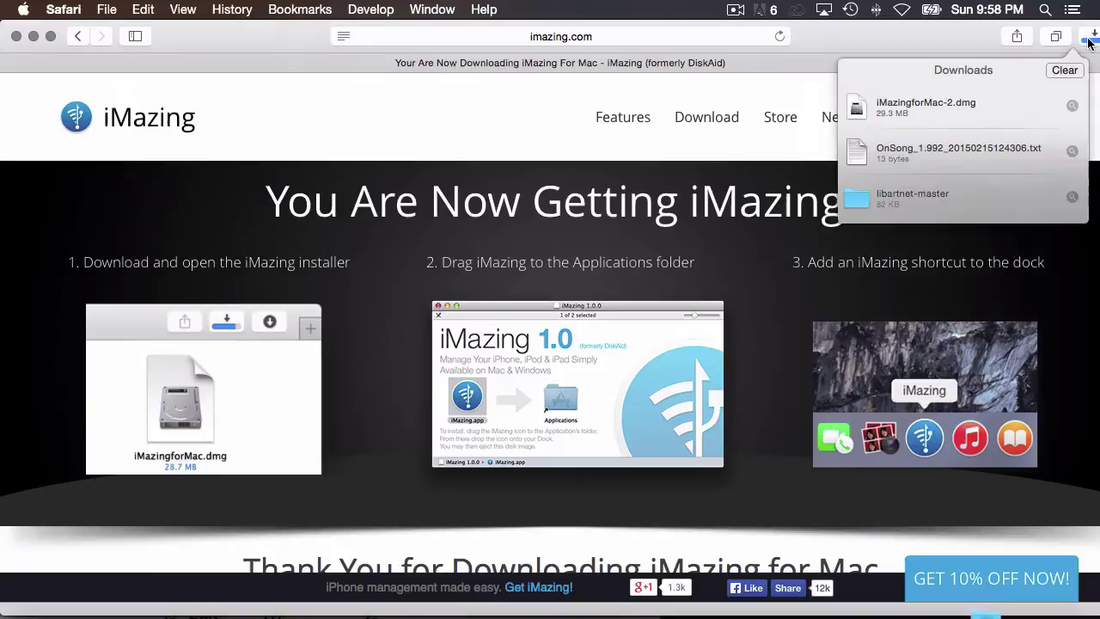
pyautogui.click(1072, 107)
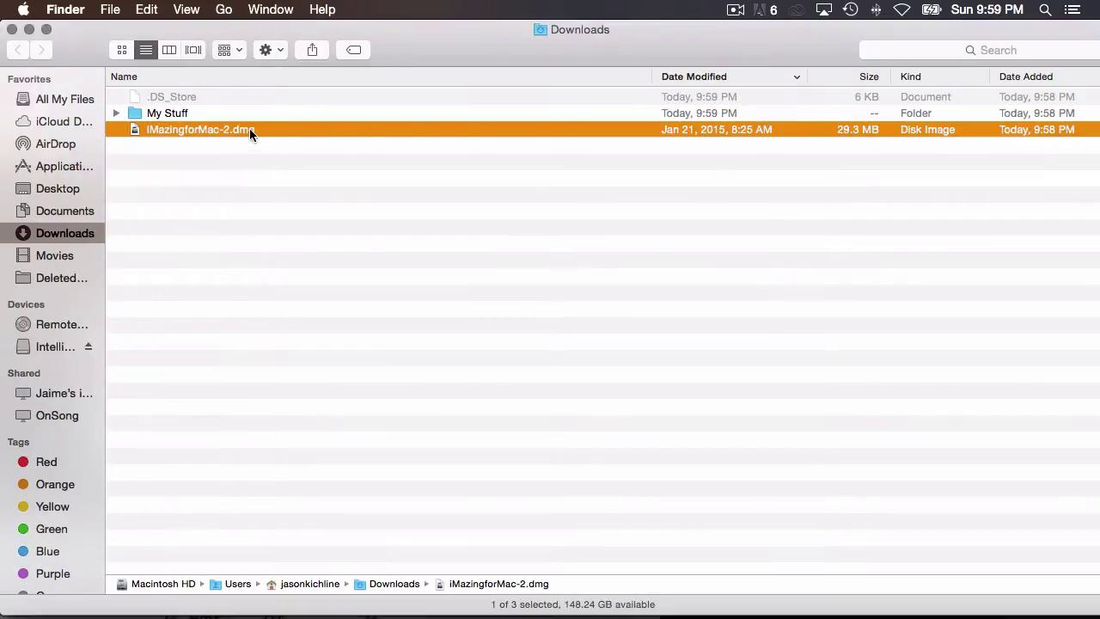
pyautogui.doubleClick(250, 128)
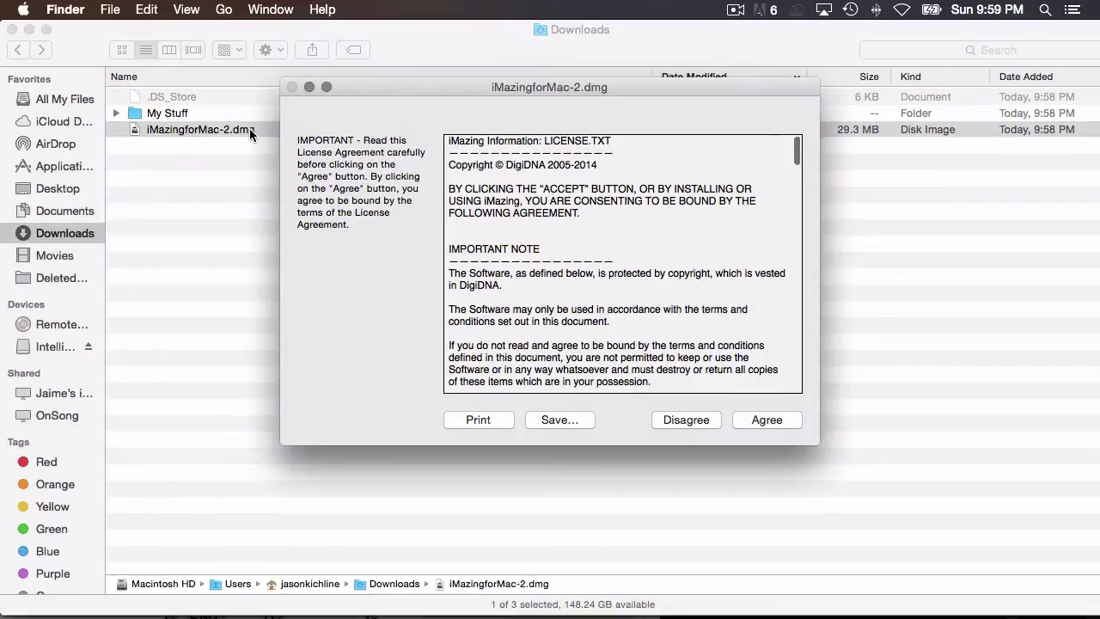
pyautogui.click(778, 418)
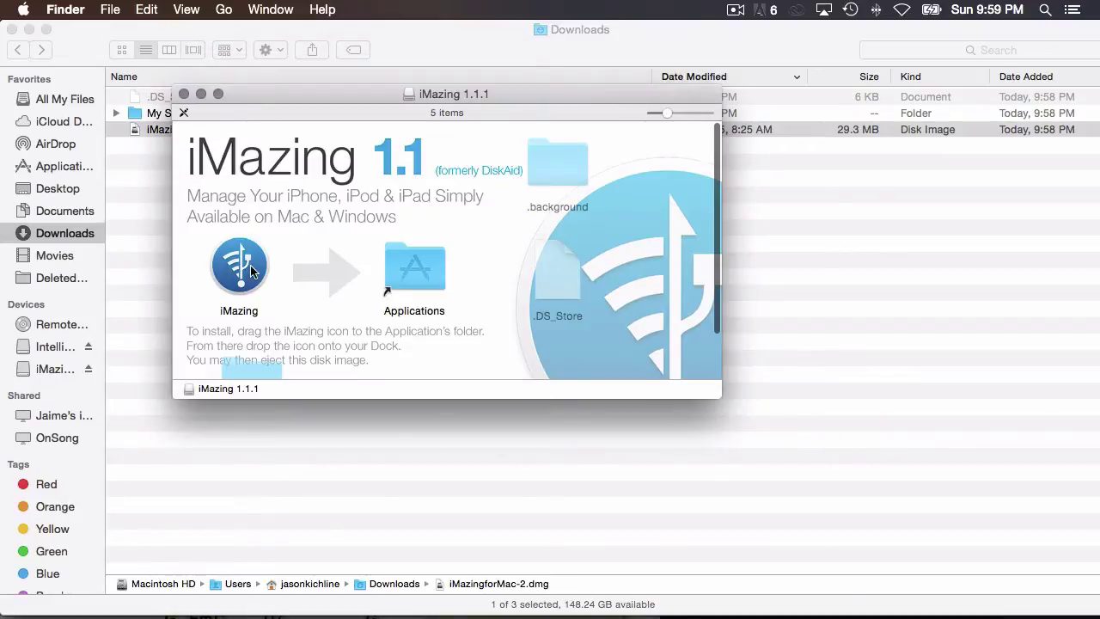
pyautogui.moveTo(251, 272); pyautogui.dragTo(414, 266)
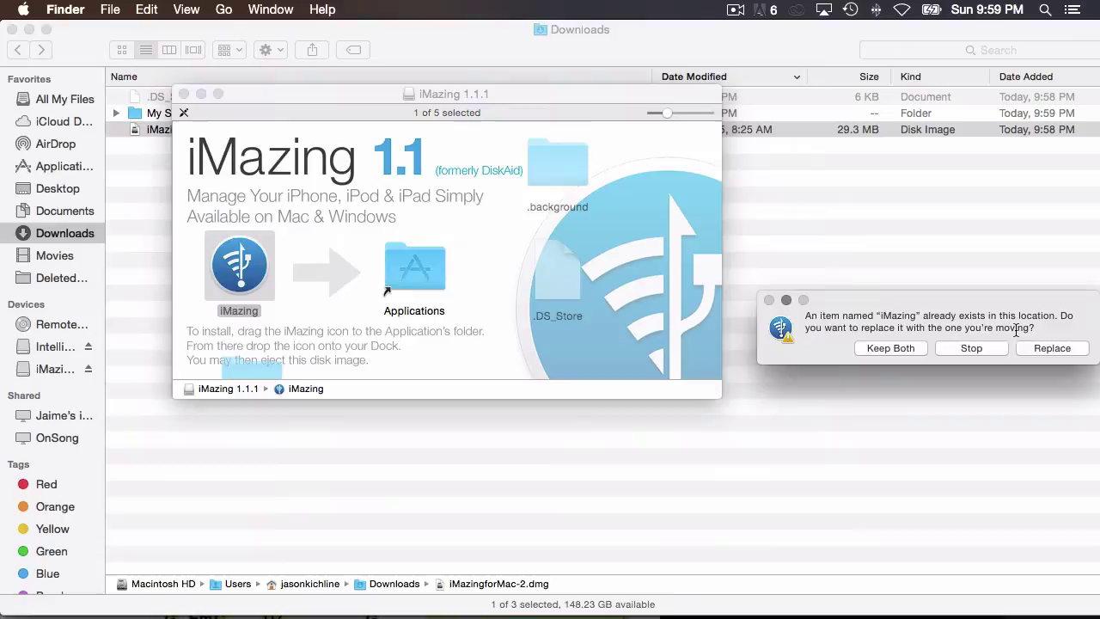
pyautogui.click(1045, 350)
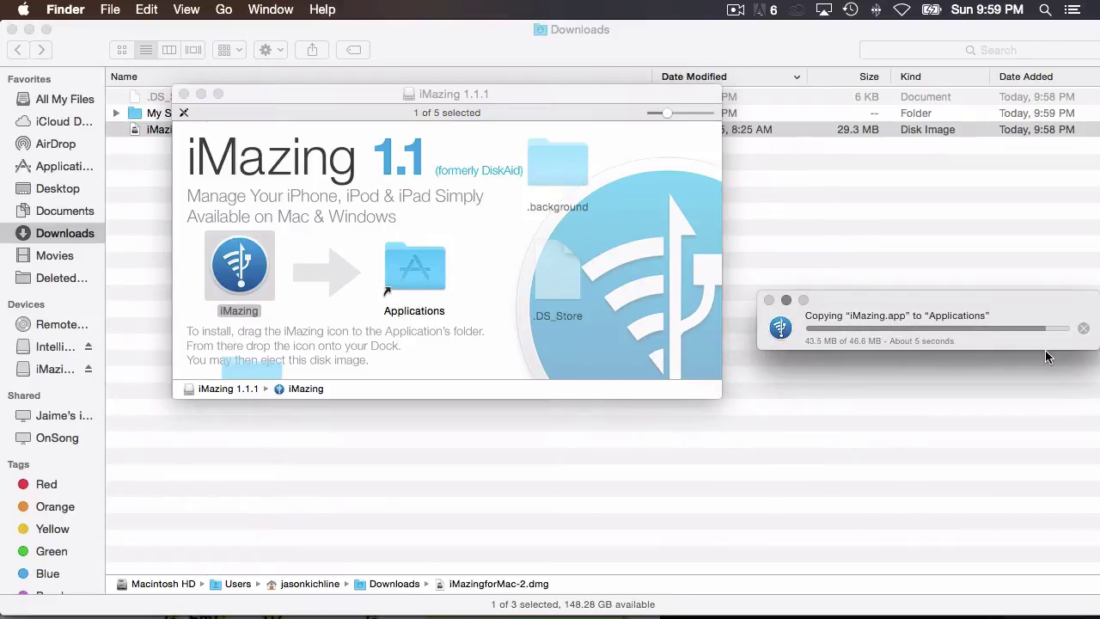
# - Close and eject the iMazing disk image, then launch iMazing from Applications
pyautogui.click(183, 93)
pyautogui.click(88, 348)
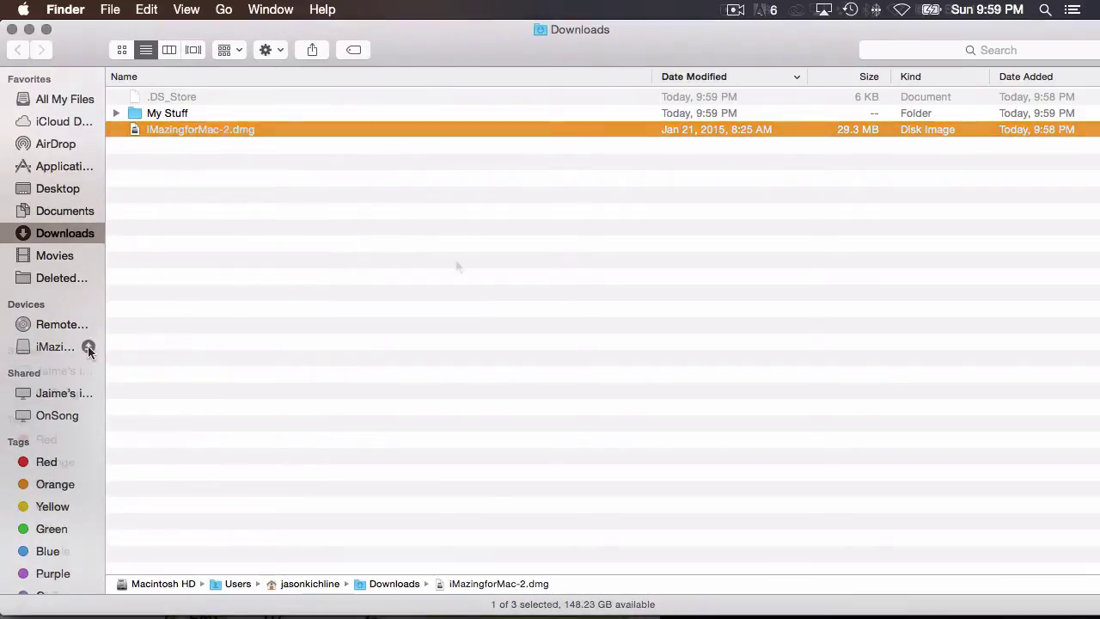
pyautogui.click(41, 167)
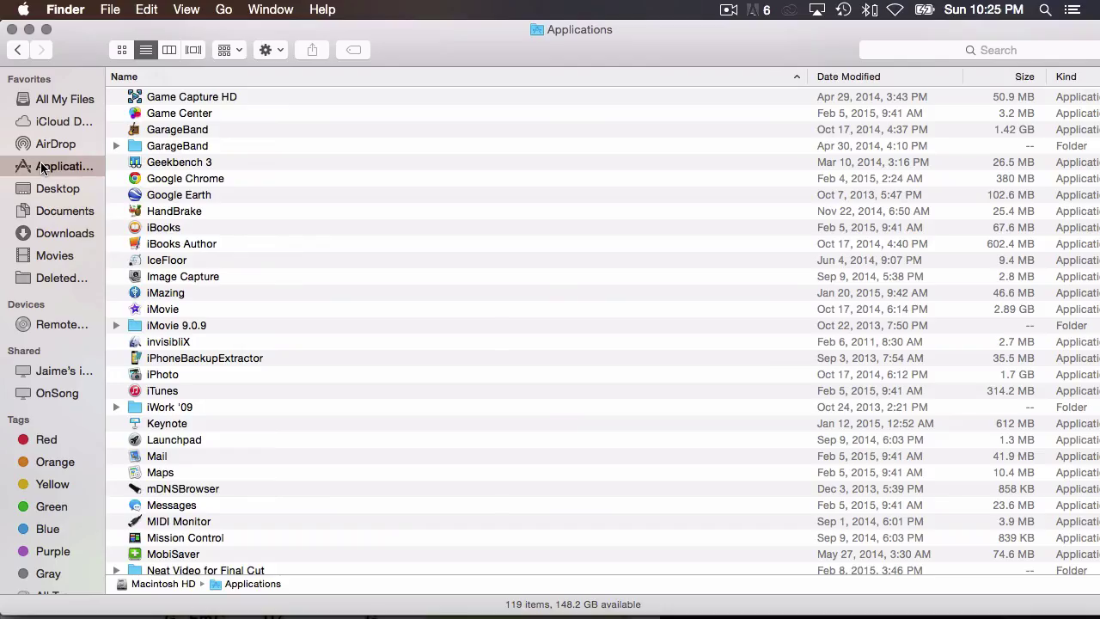
pyautogui.doubleClick(170, 292)
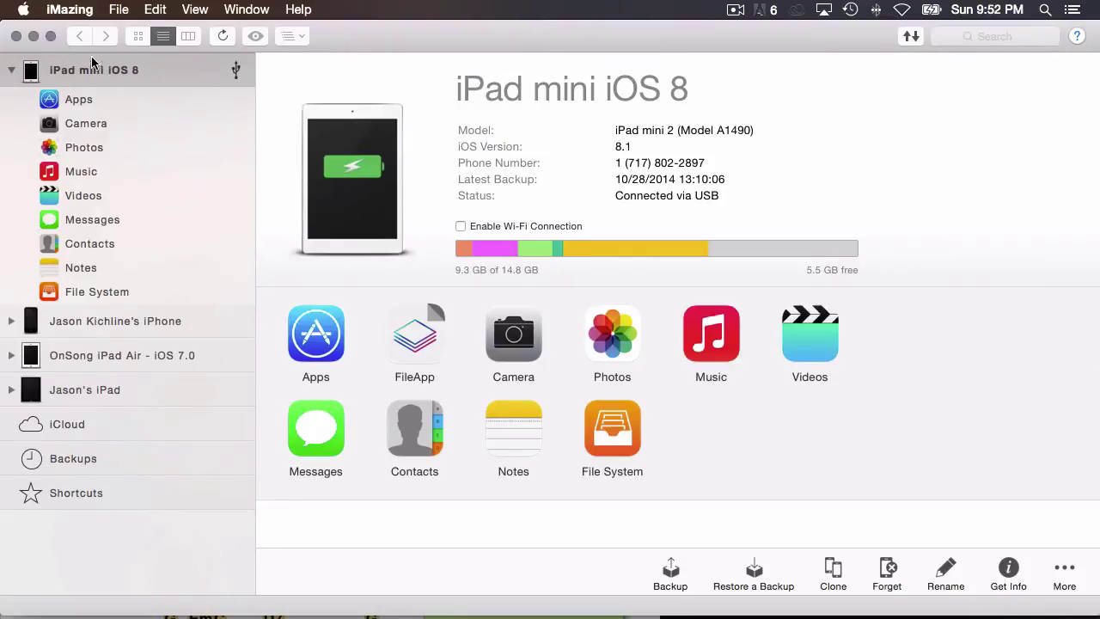
# - Enable all apps, app root paths and hidden files in iMazing's Storage preferences
pyautogui.click(73, 9)
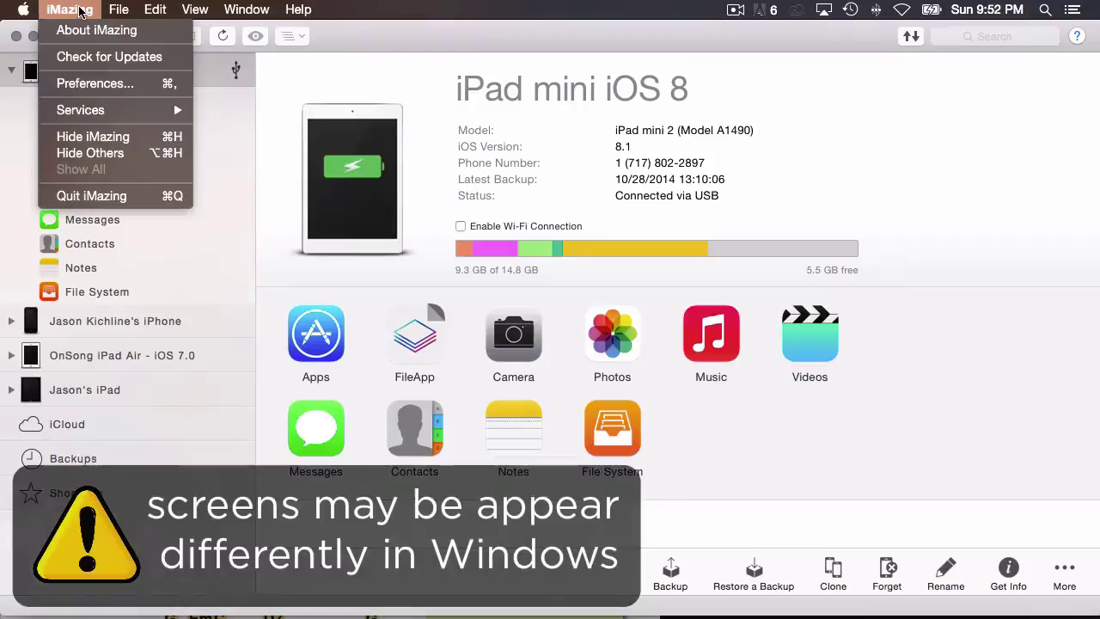
pyautogui.click(93, 86)
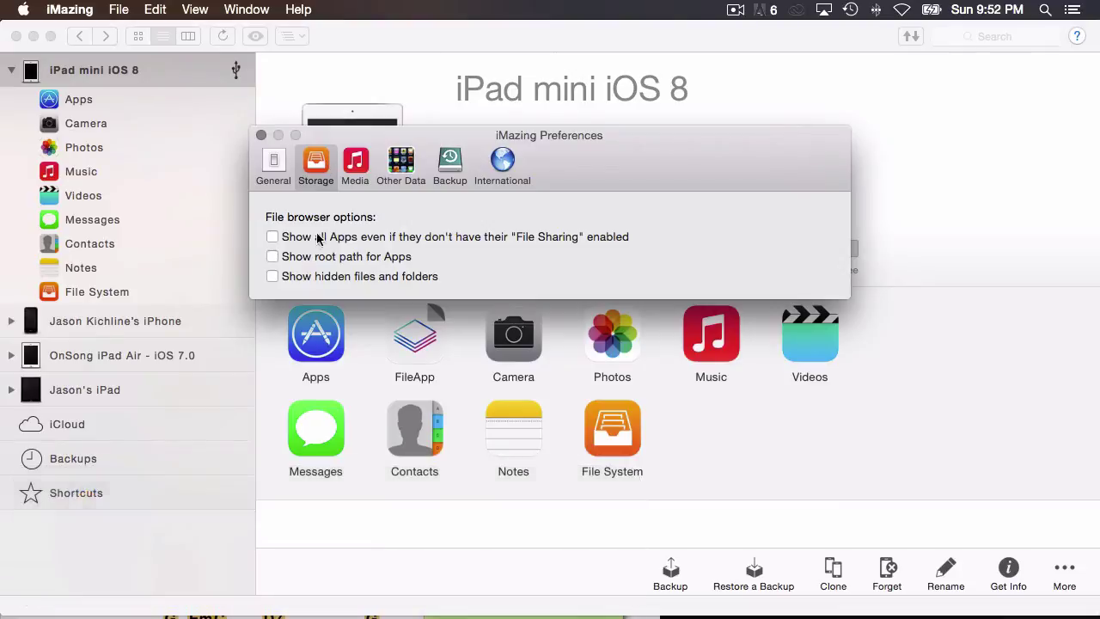
pyautogui.click(273, 238)
pyautogui.click(273, 258)
pyautogui.click(272, 277)
pyautogui.click(262, 135)
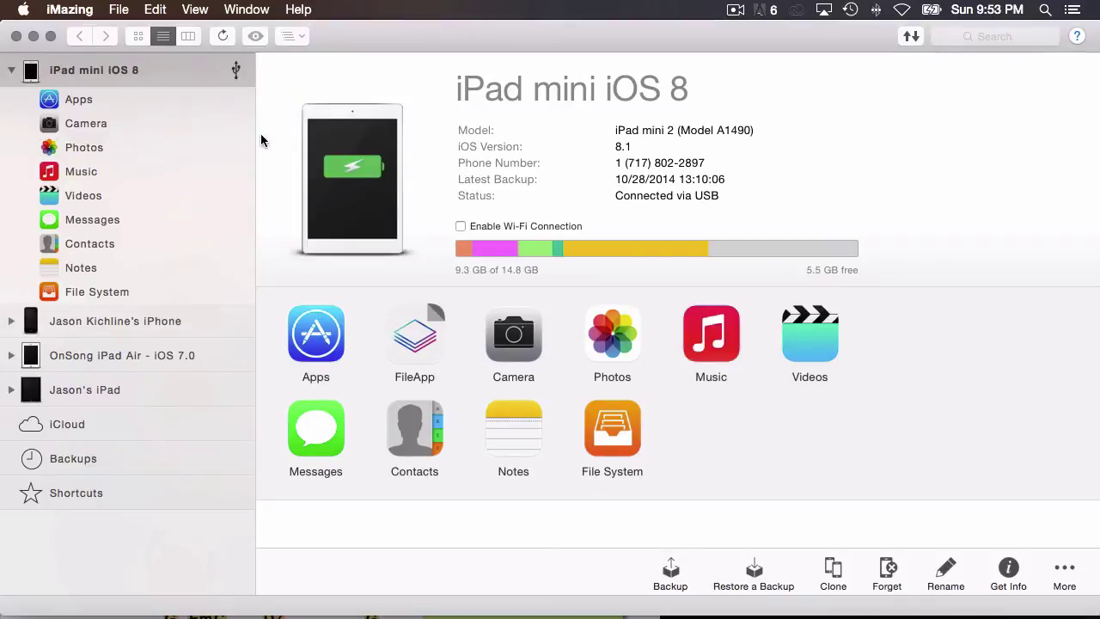
# - Browse the iPad's OnSong app container to Library > OnSong > Default and select the OnSong folder
pyautogui.click(102, 102)
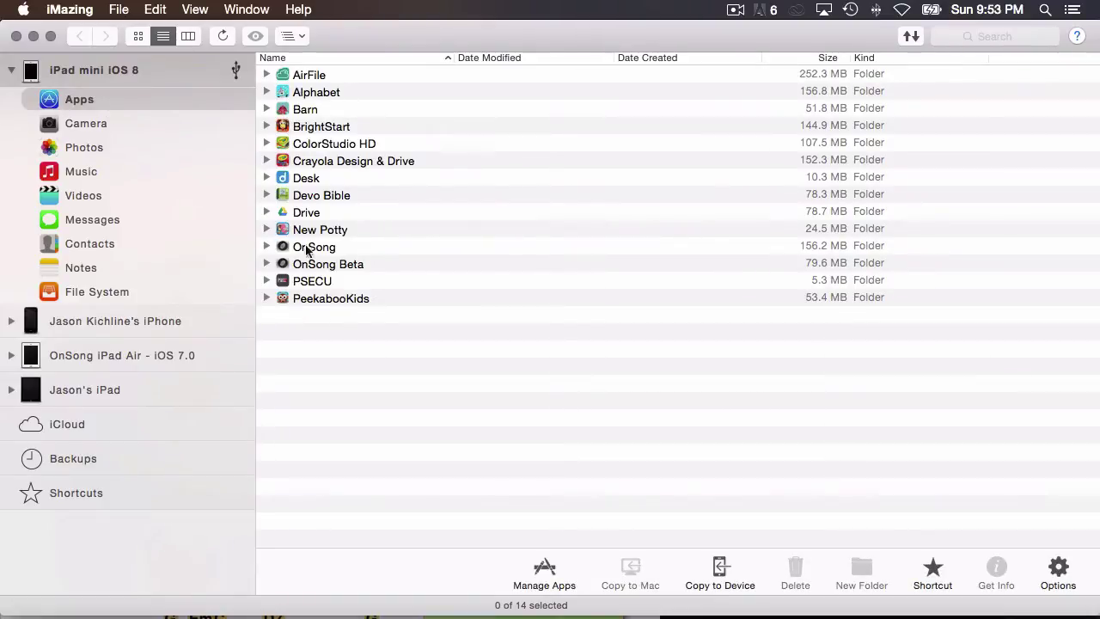
pyautogui.doubleClick(314, 249)
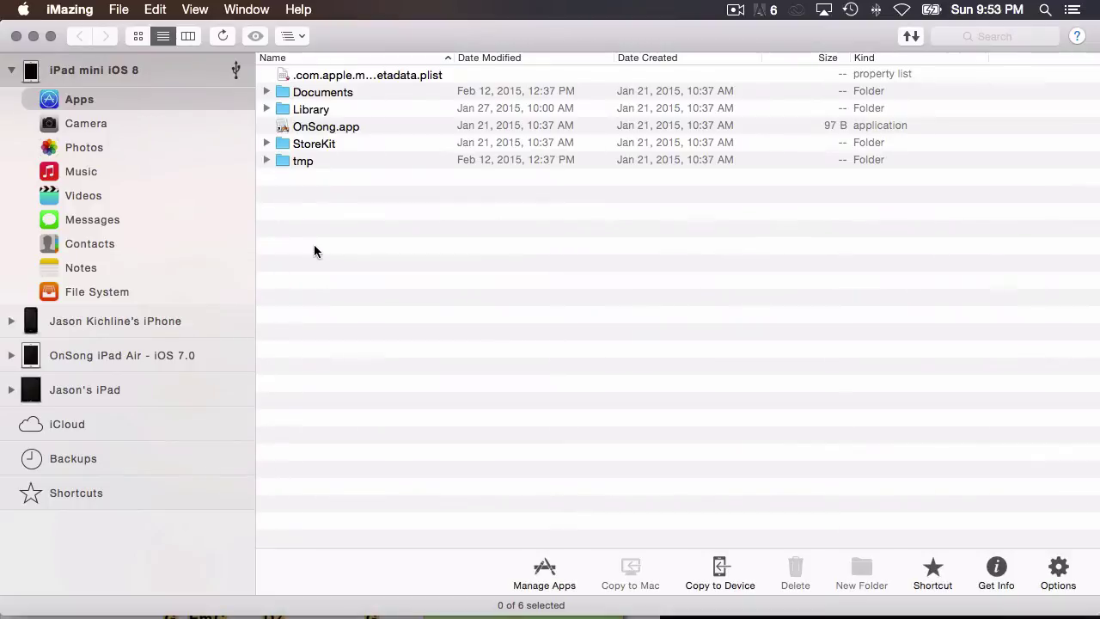
pyautogui.click(268, 92)
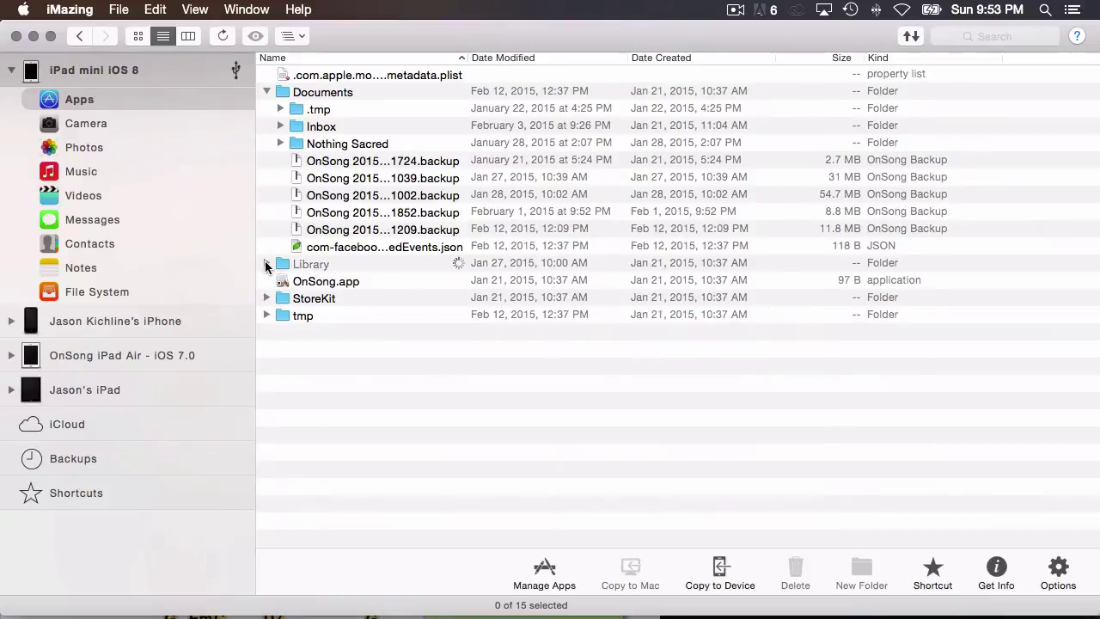
pyautogui.click(268, 264)
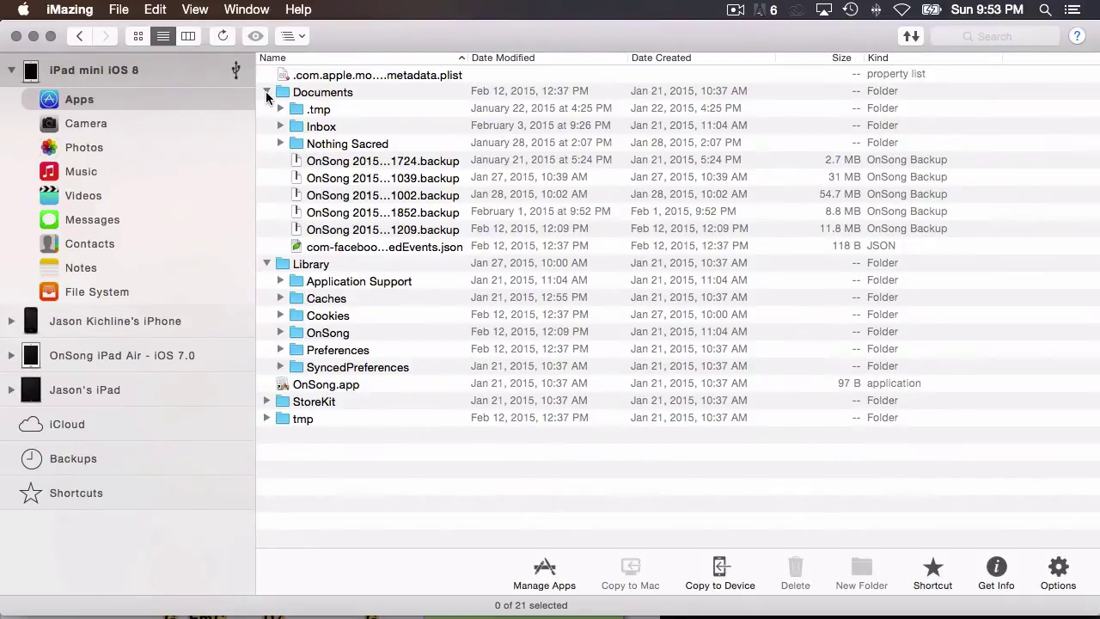
pyautogui.click(267, 92)
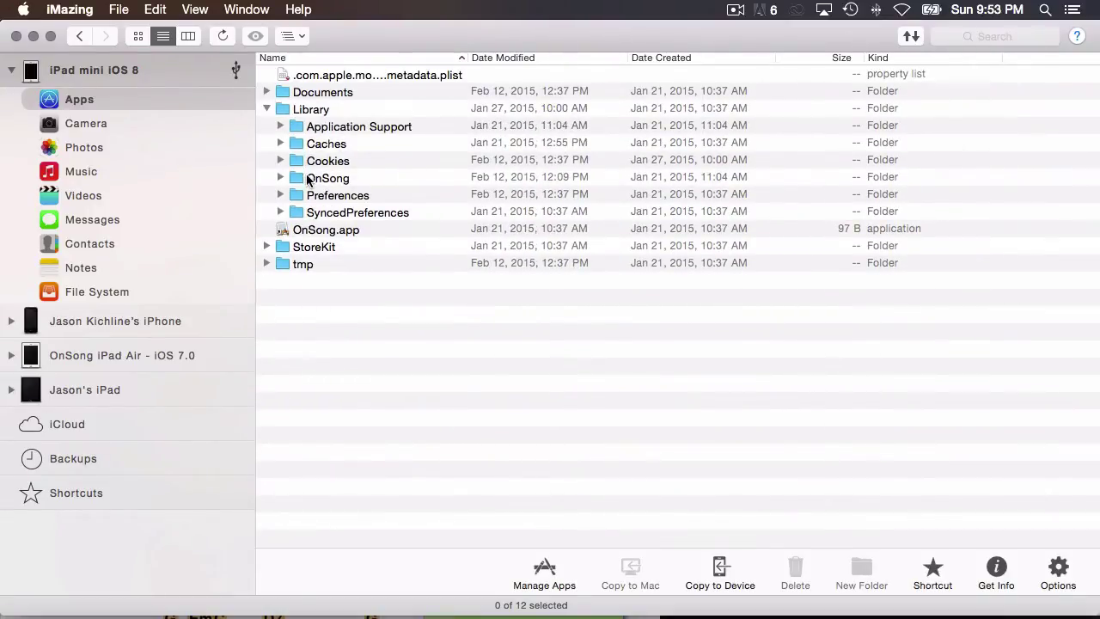
pyautogui.click(281, 178)
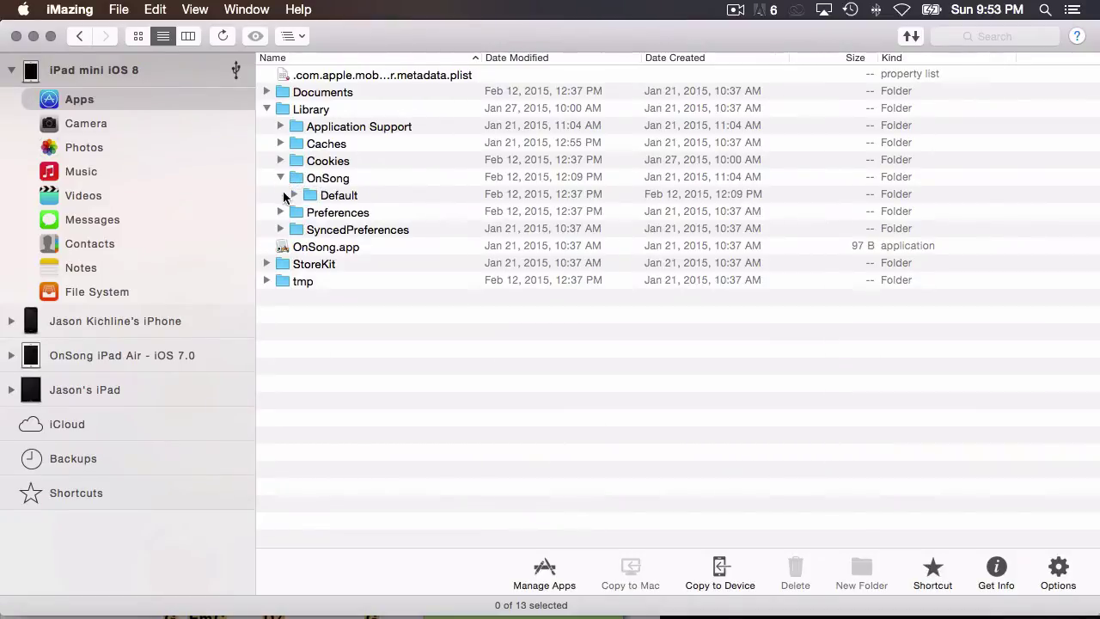
pyautogui.click(294, 196)
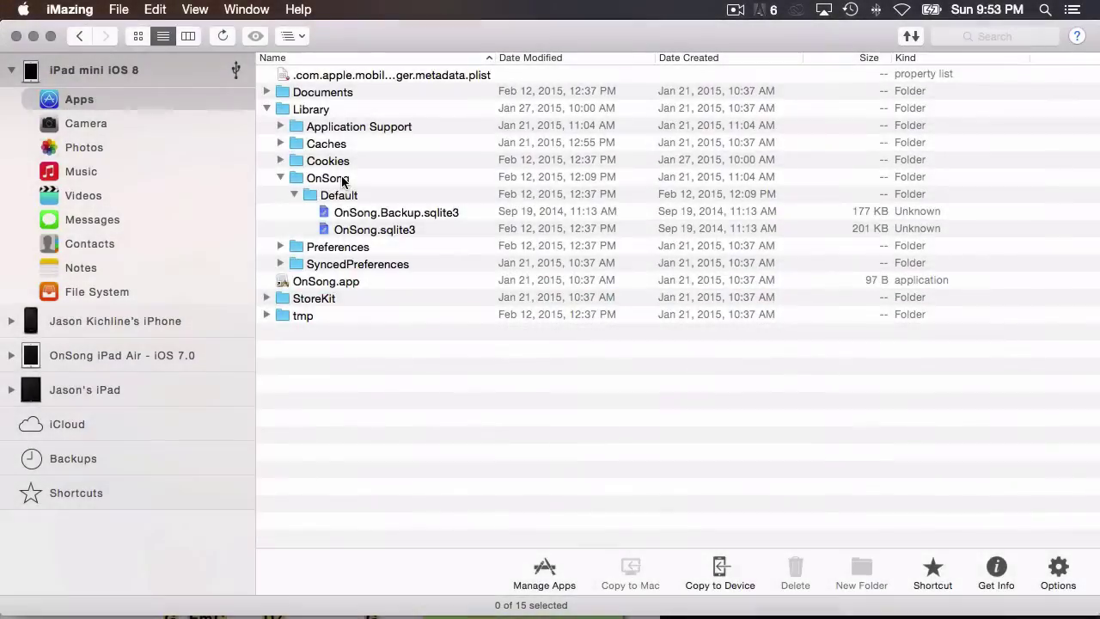
pyautogui.click(343, 181)
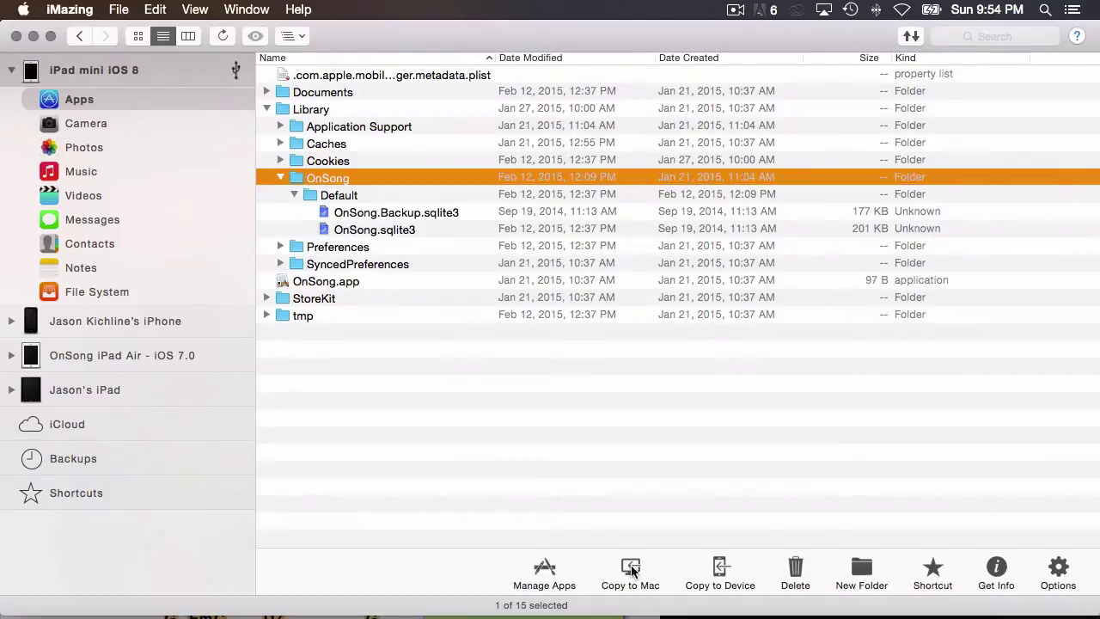
# - Copy the OnSong folder to the Mac's iMazing Demo folder and dismiss the completion notice
pyautogui.click(631, 570)
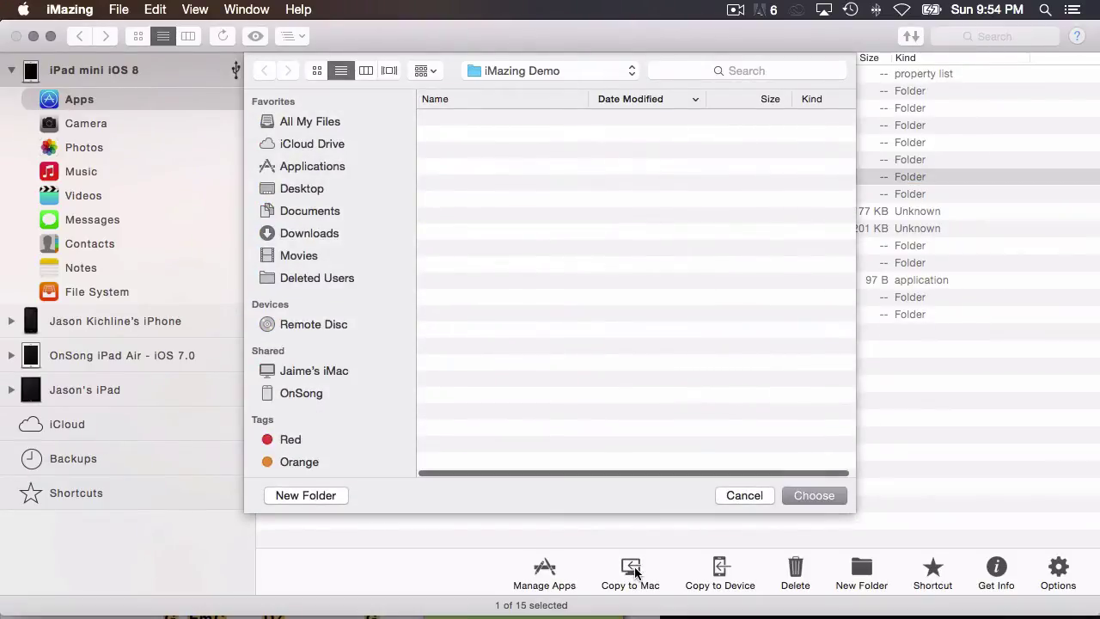
pyautogui.click(816, 497)
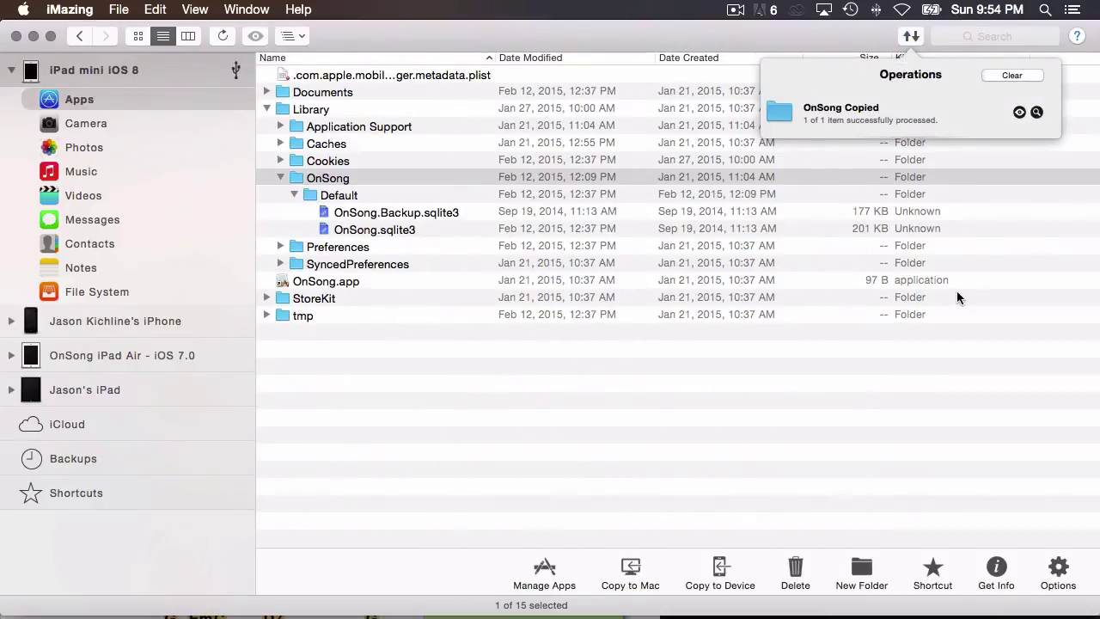
pyautogui.click(1014, 75)
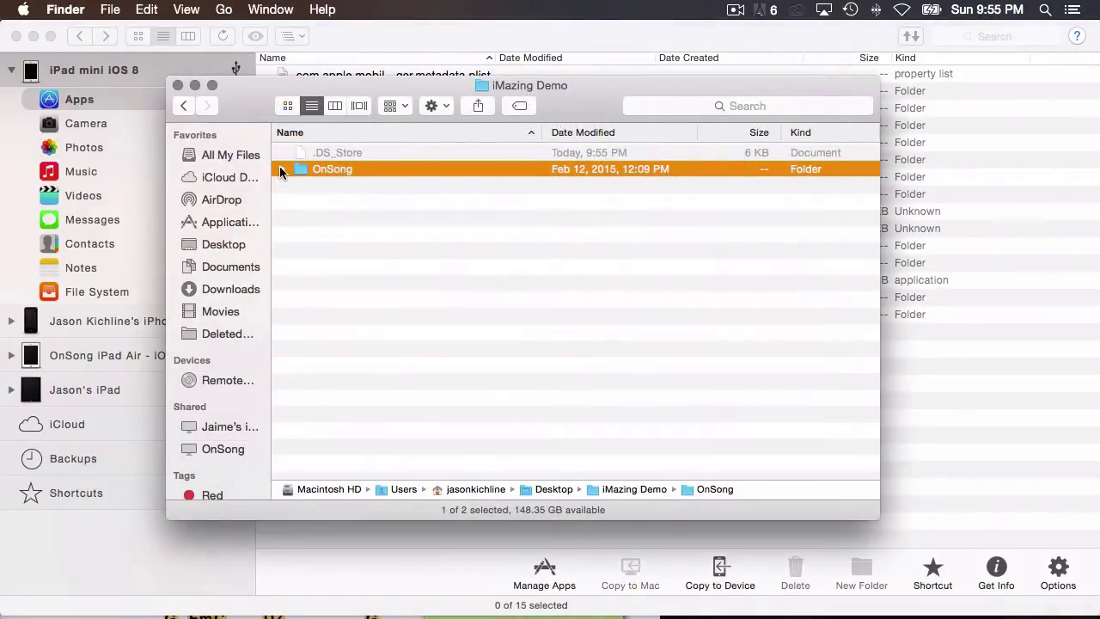
# - Zip OnSong.sqlite3 and OnSong.Backup.sqlite3 in the copied Default folder into Archive.zip
pyautogui.click(282, 169)
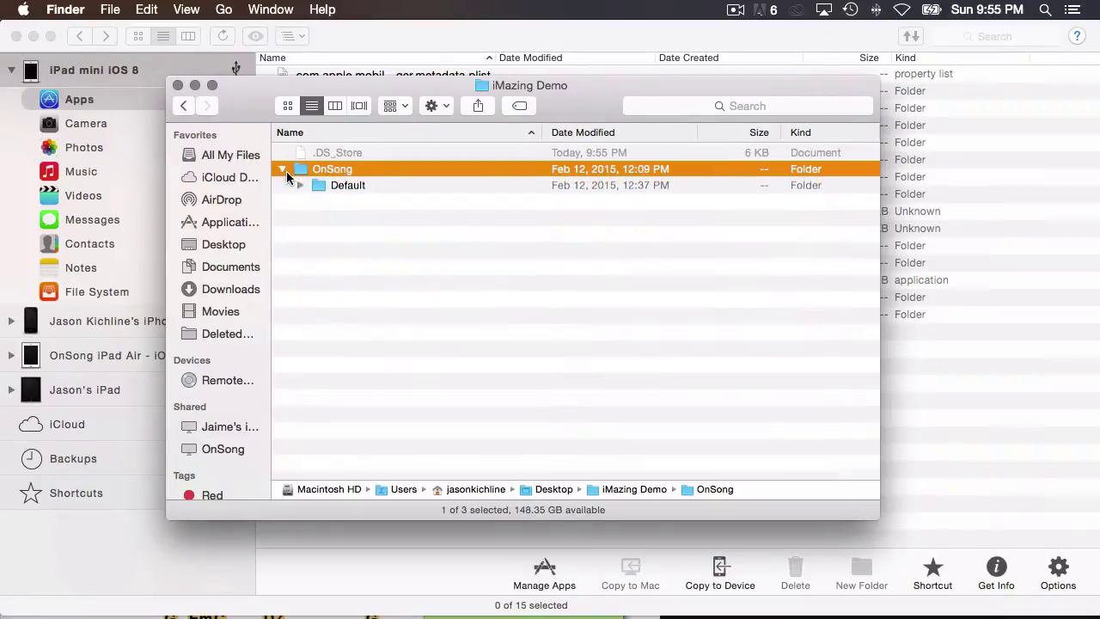
pyautogui.click(299, 185)
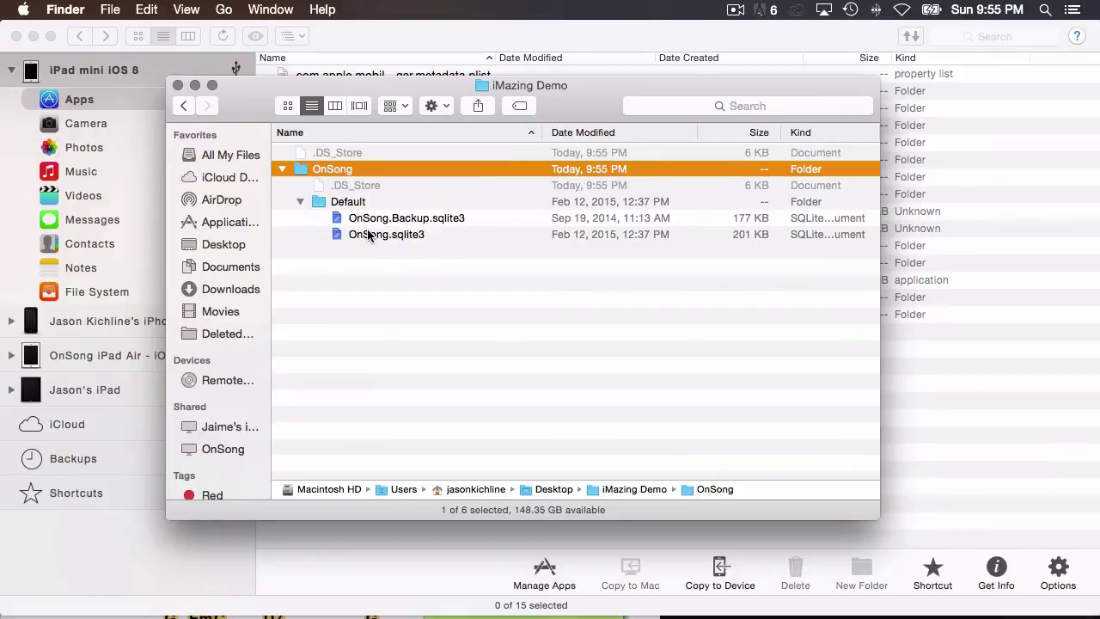
pyautogui.click(368, 236)
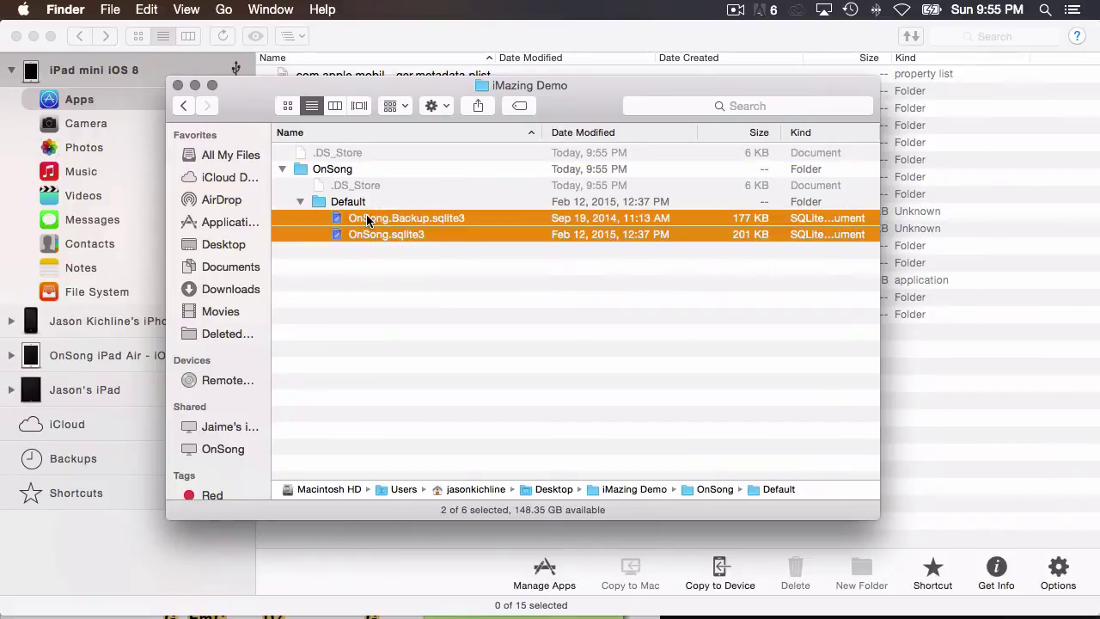
pyautogui.rightClick(378, 220)
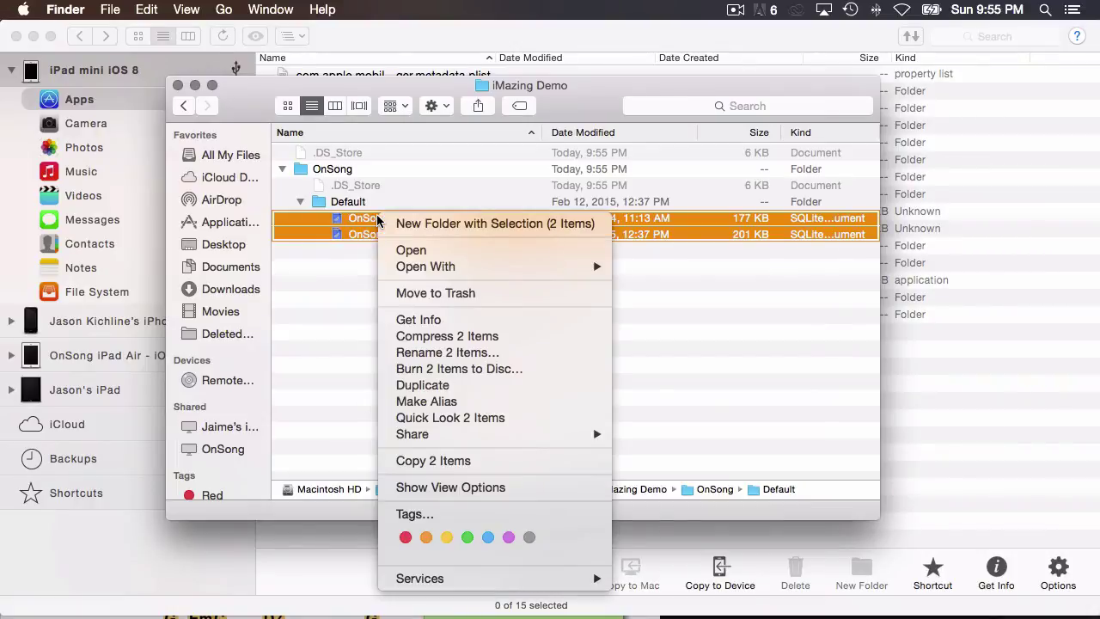
pyautogui.click(476, 338)
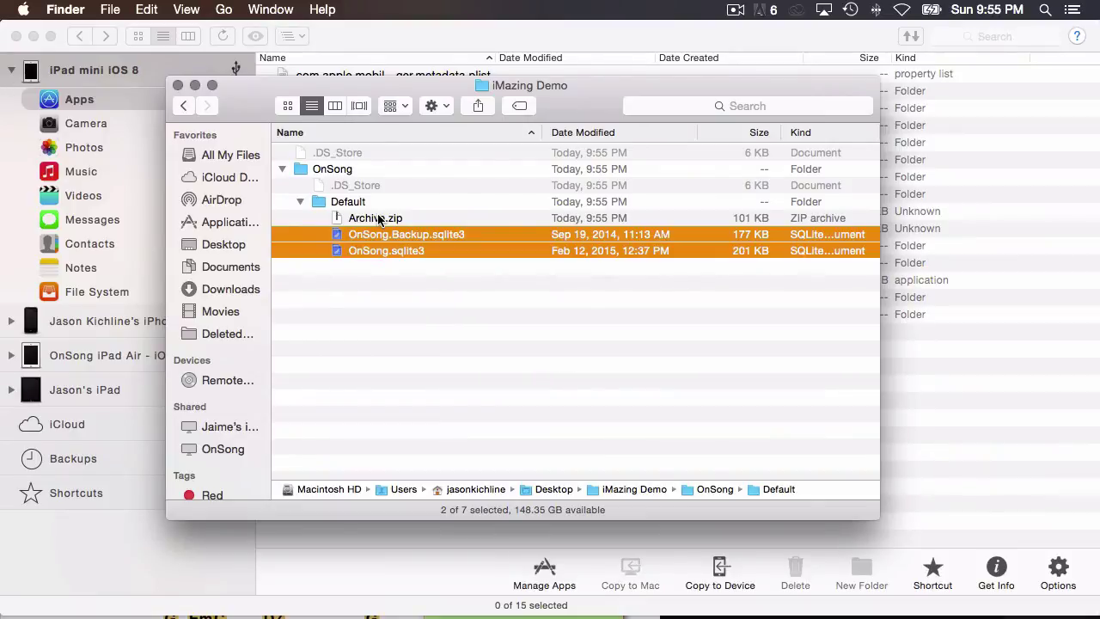
# - Rename Archive.zip to 'My Backup.backup', accepting the .backup extension
pyautogui.click(372, 221)
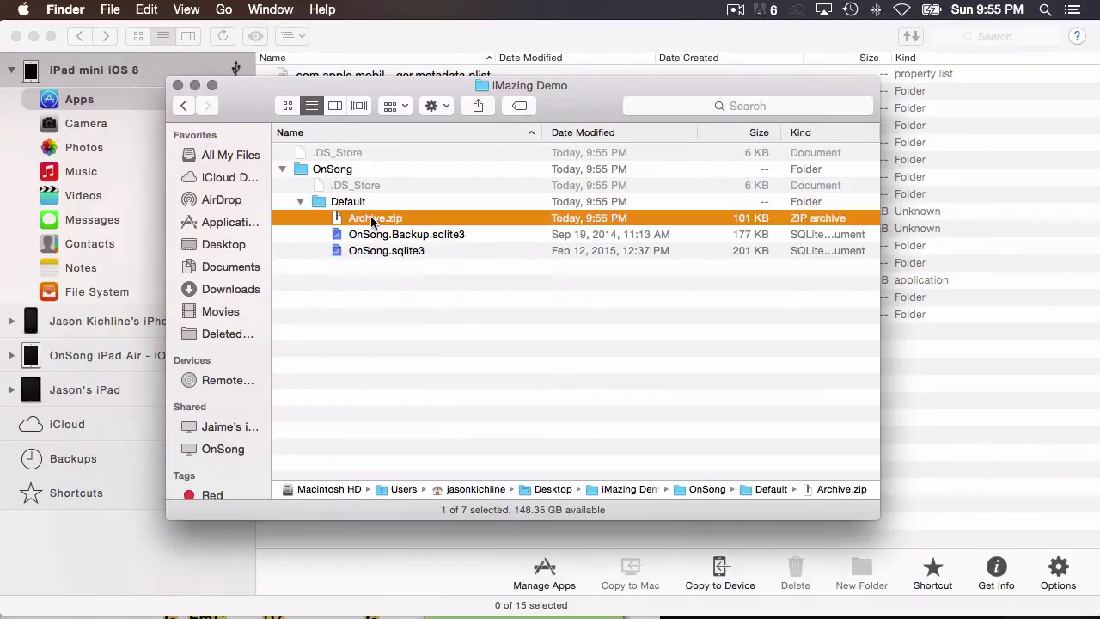
pyautogui.click(362, 222)
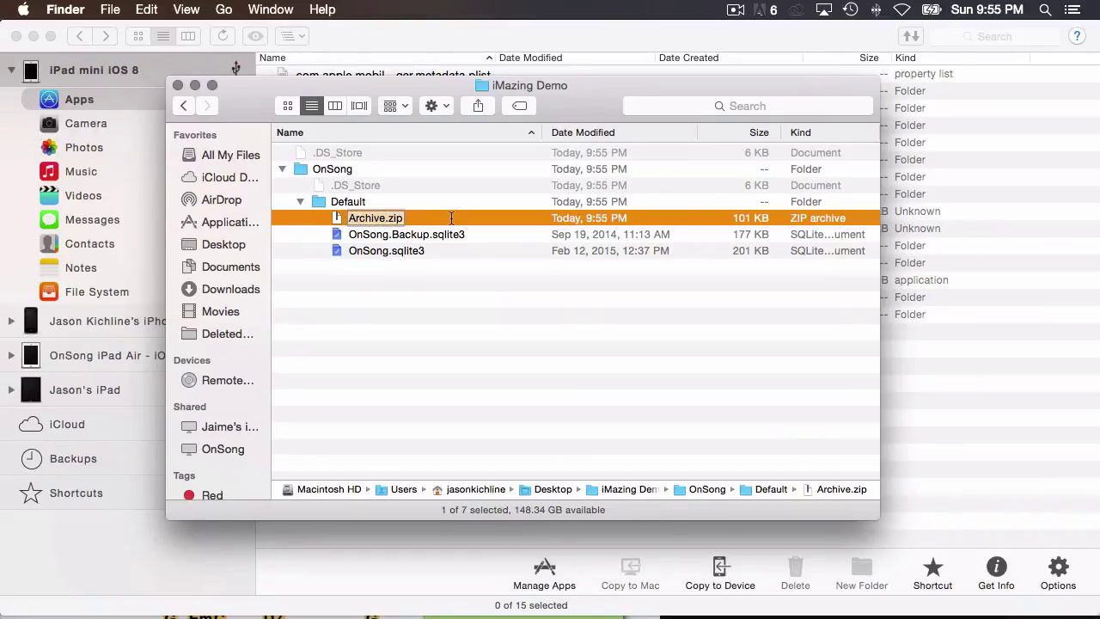
pyautogui.write('My Backup')
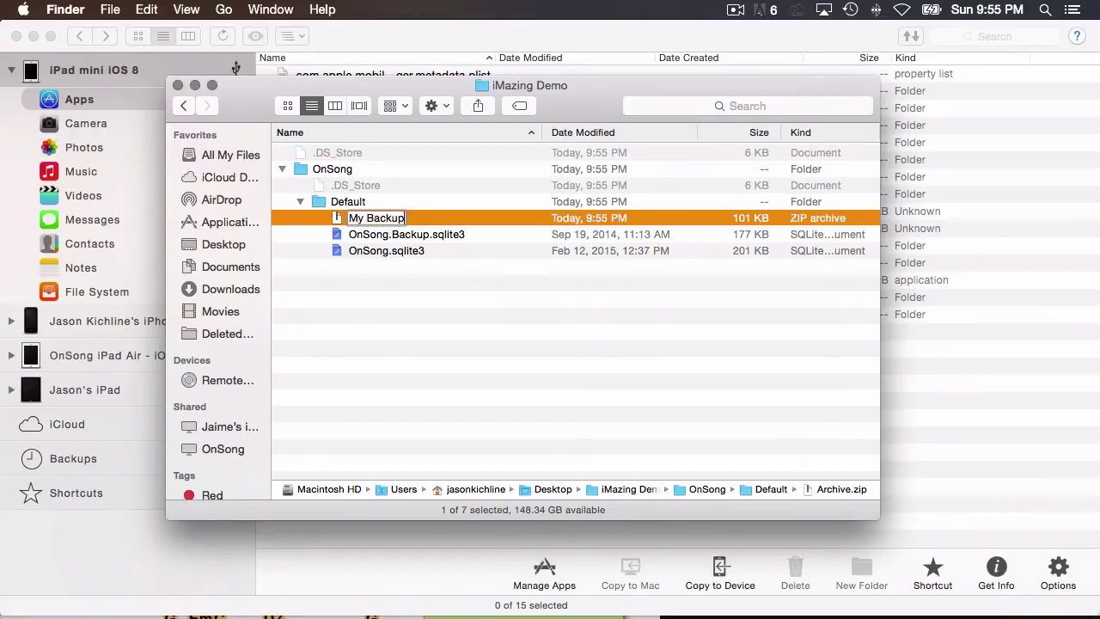
pyautogui.write('.backup')
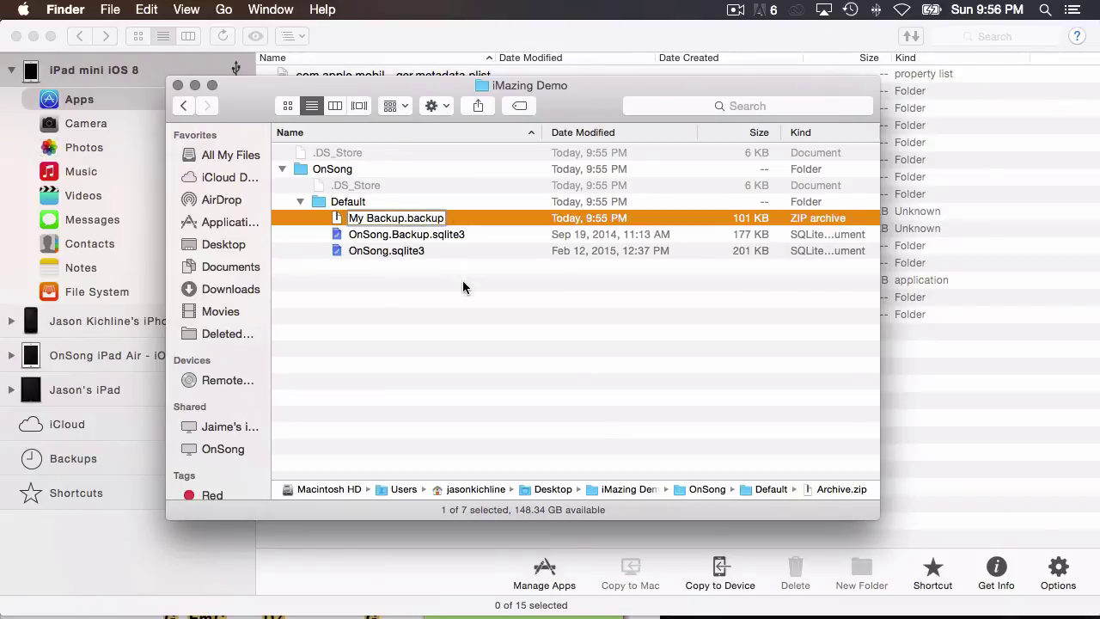
pyautogui.press('Return')
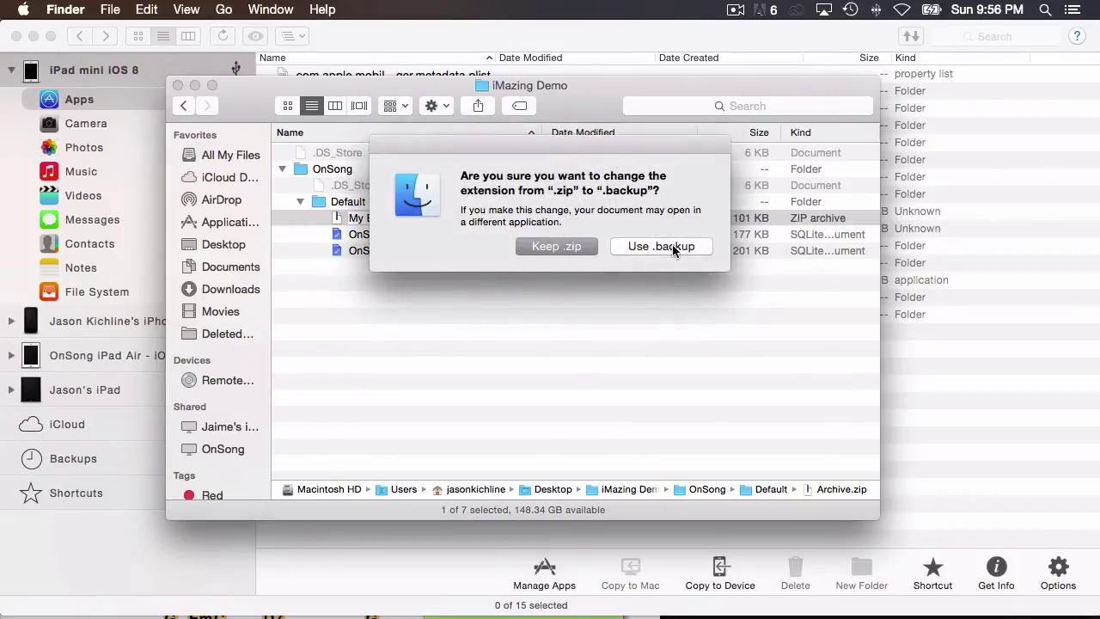
pyautogui.click(672, 246)
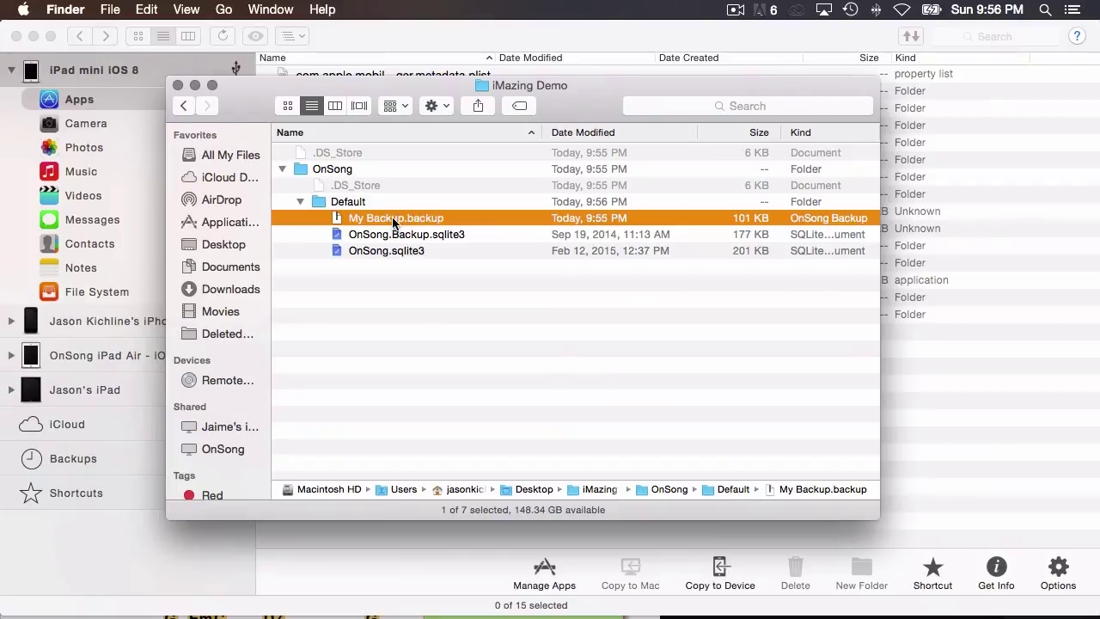
# - Drag My Backup.backup out of the Default folder listing
pyautogui.moveTo(393, 223); pyautogui.dragTo(389, 276)
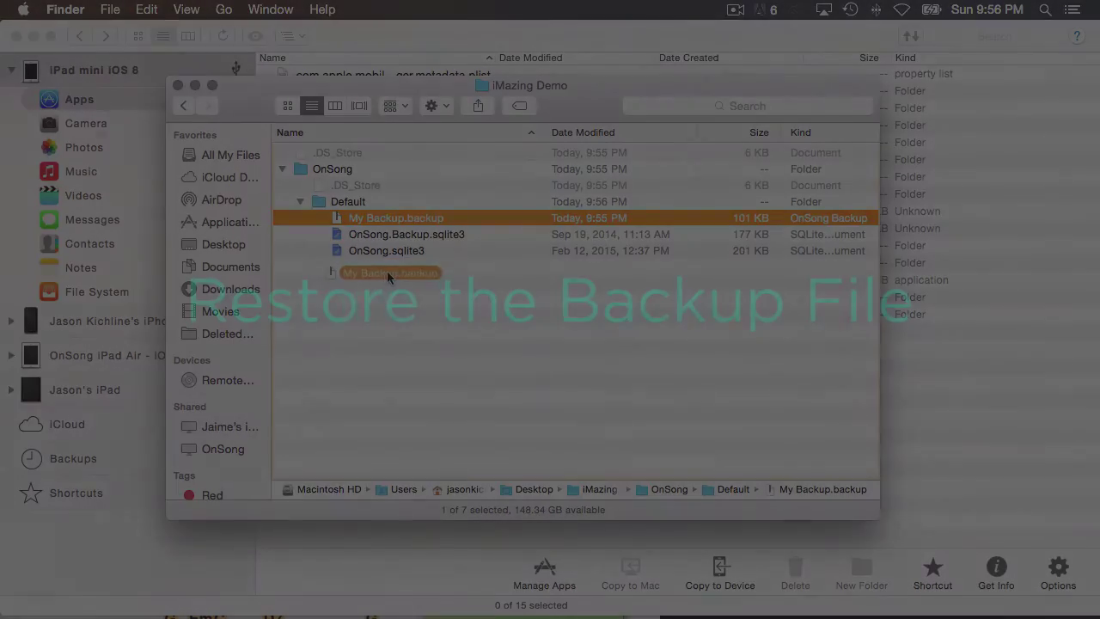